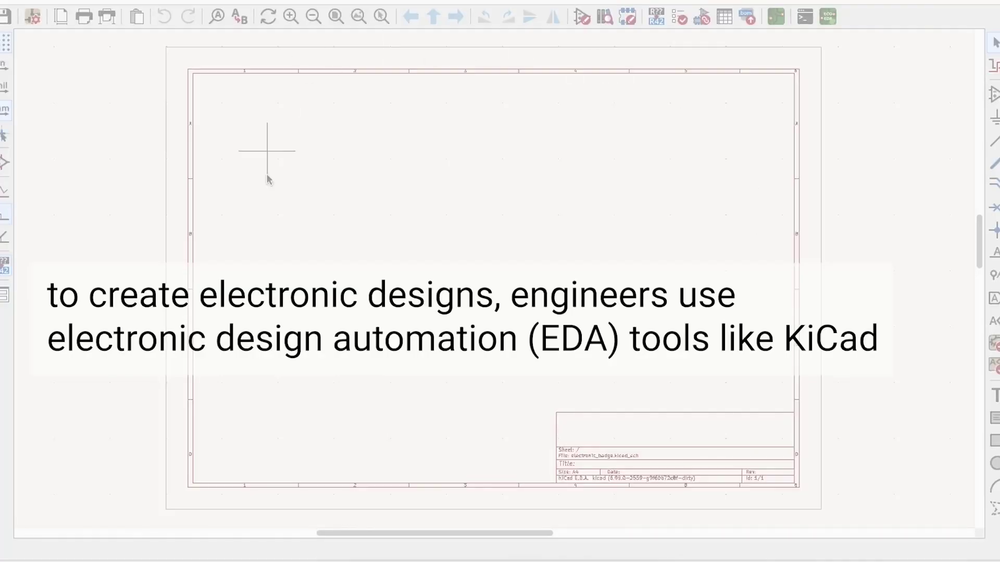
Step: Enable ecoEDA suggestions while editing from the ecoEDA Console, then close the console
click(829, 19)
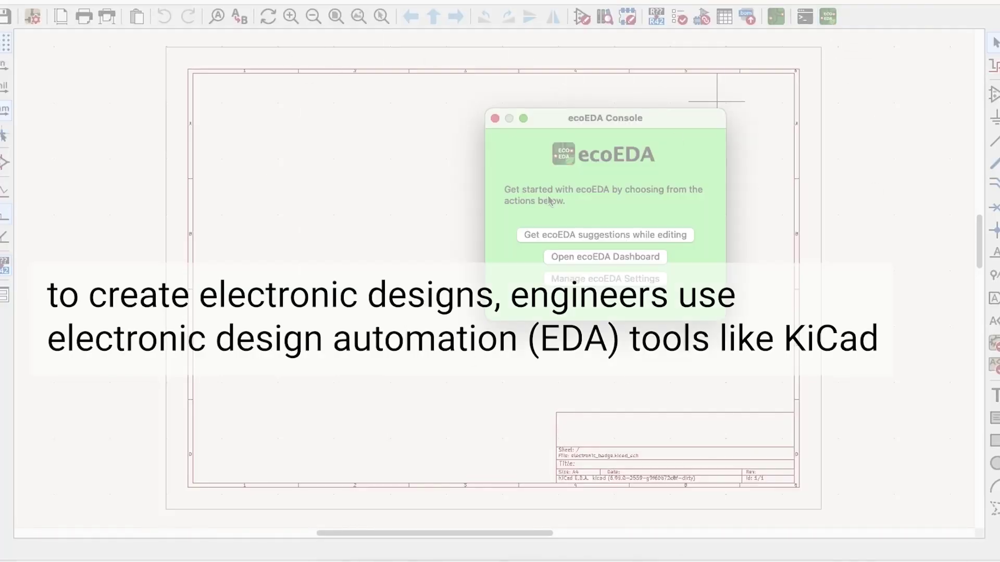
click(641, 237)
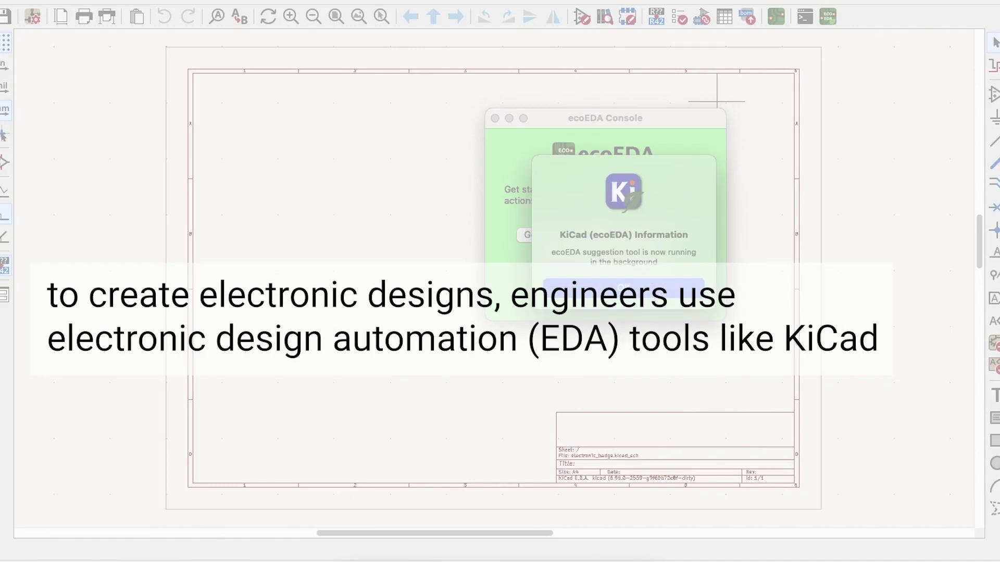
click(495, 120)
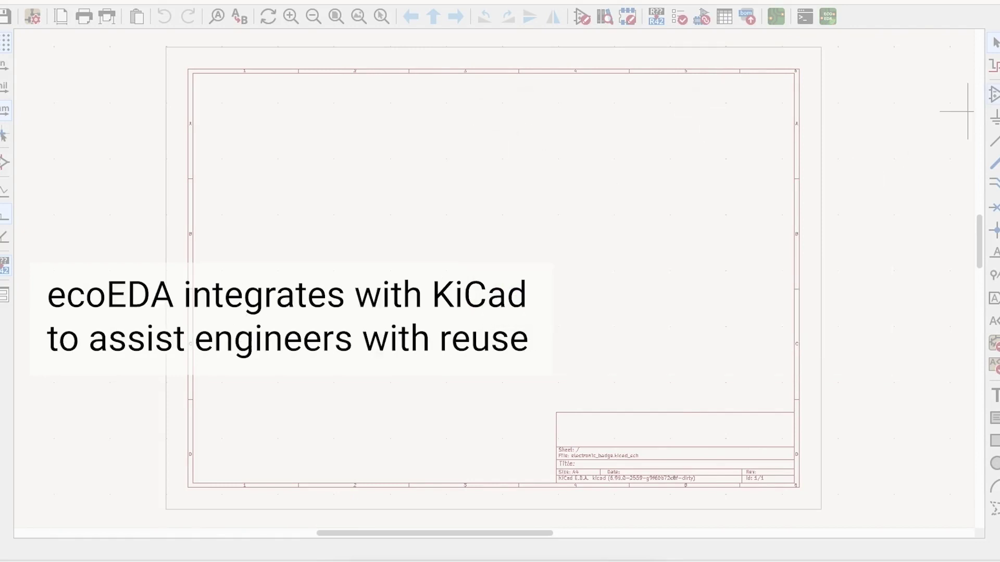
key(a)
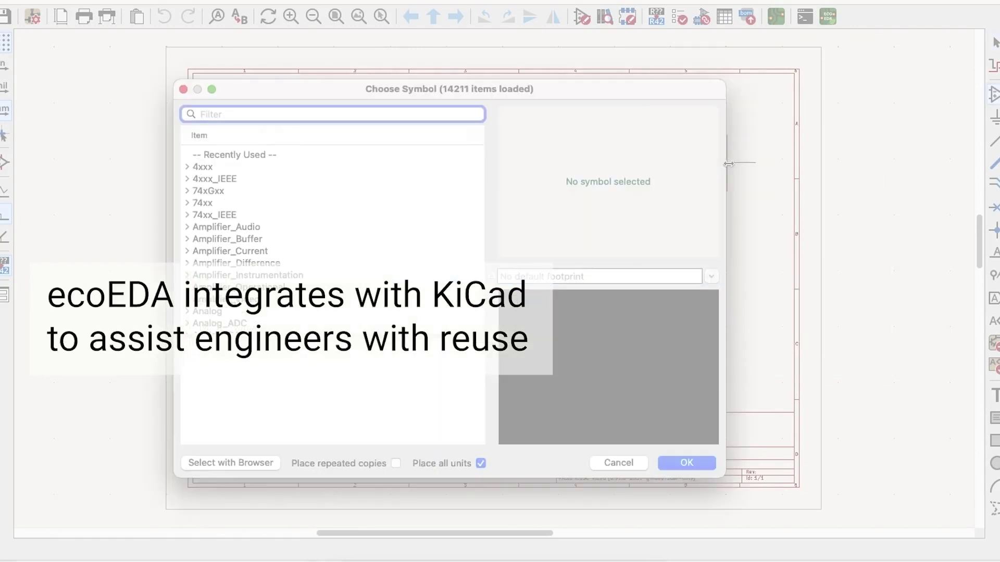
scroll(290, 167, down, 5)
scroll(290, 167, down, 5)
Step: Place the PCD8544 display from the Display library as J1 and review its exact-match suggestion
click(191, 187)
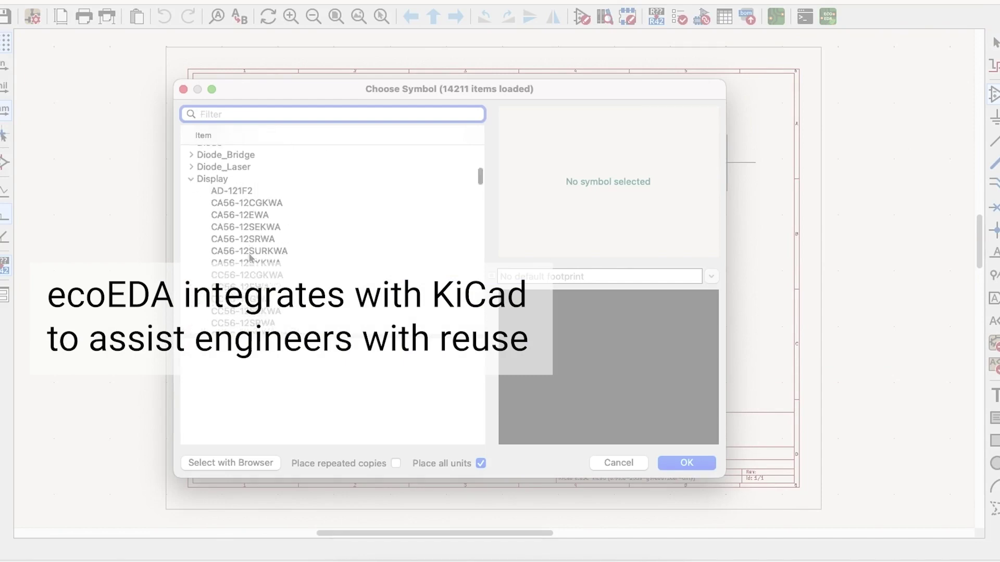
scroll(251, 259, down, 5)
scroll(250, 260, down, 5)
scroll(251, 259, down, 3)
scroll(251, 259, up, 5)
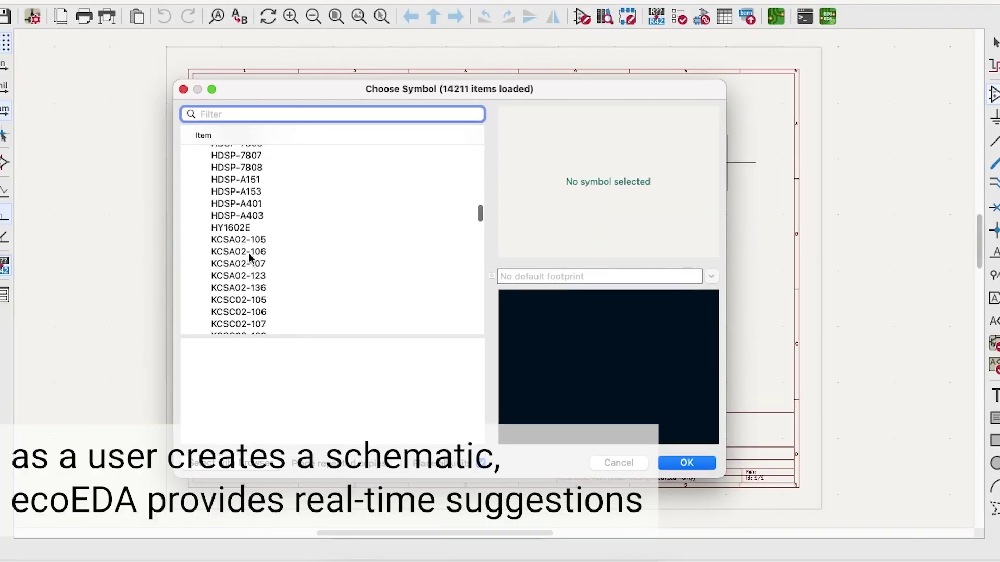
scroll(250, 259, up, 5)
scroll(251, 259, down, 10)
click(247, 220)
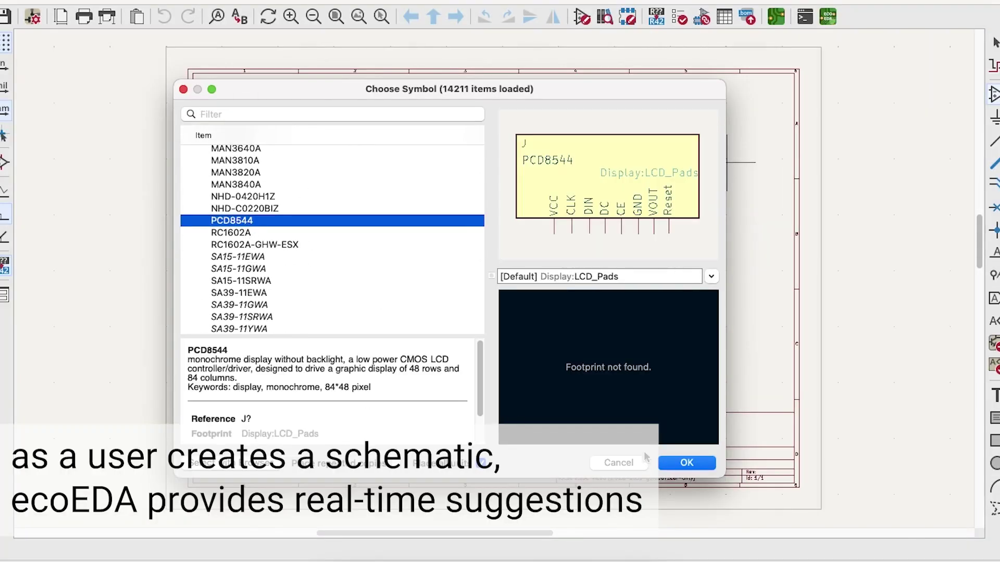
click(686, 462)
scroll(500, 279, up, 2)
scroll(494, 274, up, 3)
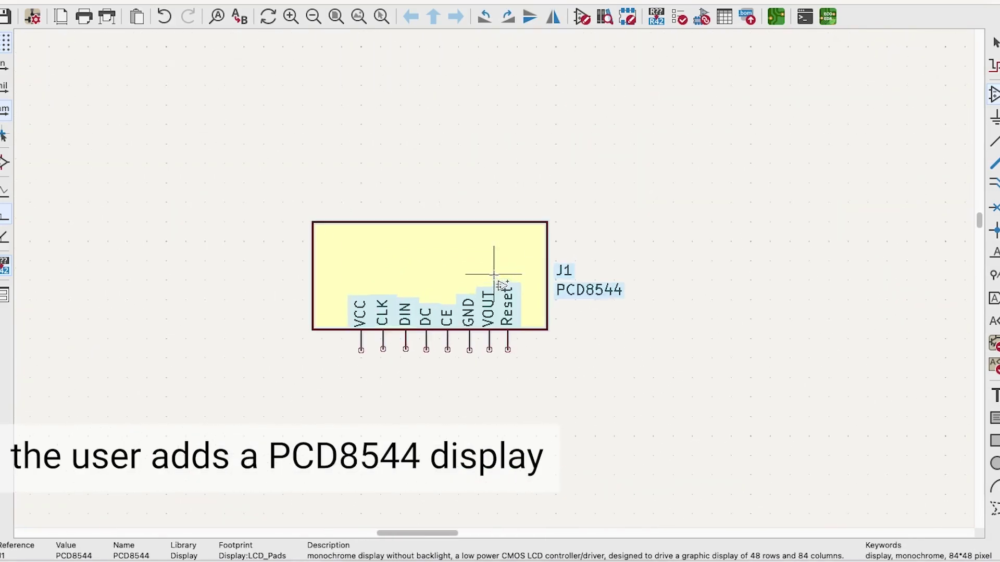
scroll(494, 275, up, 2)
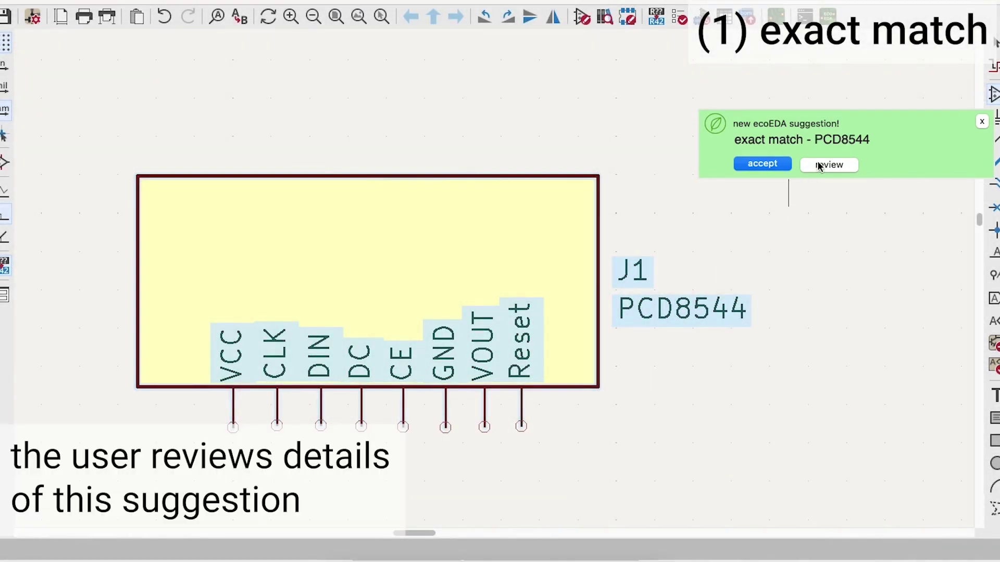
click(828, 165)
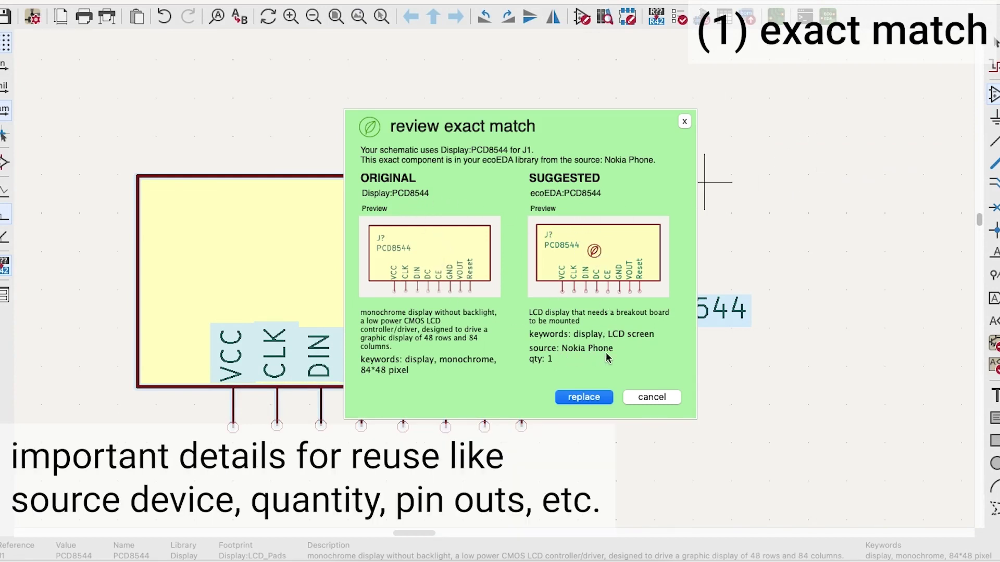
Step: Replace the display with the Nokia-phone PCD8544 and move its J? and PCD8544 labels inside
click(593, 399)
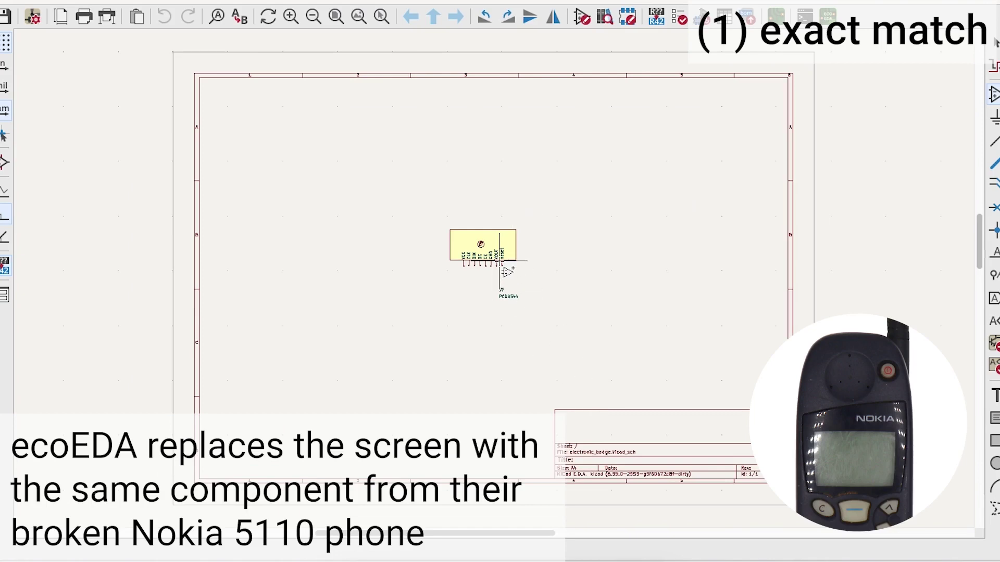
scroll(506, 271, up, 2)
scroll(504, 273, up, 3)
scroll(500, 282, up, 2)
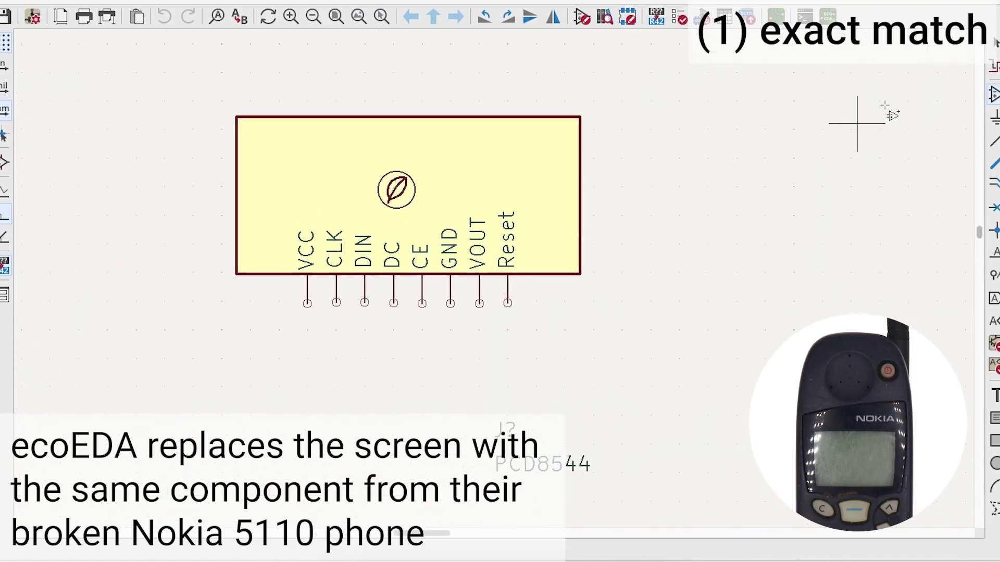
drag(469, 408, 627, 501)
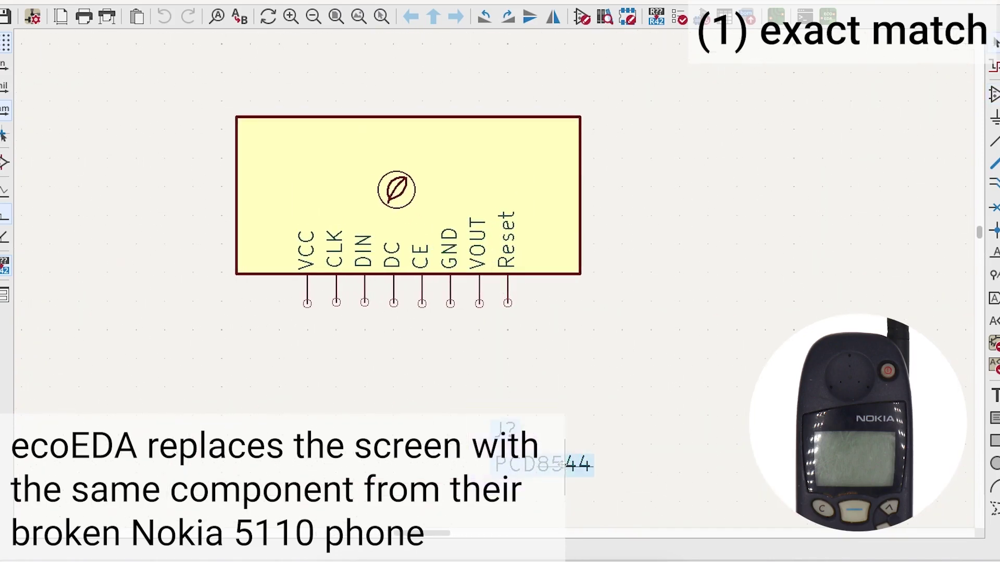
drag(566, 464, 250, 172)
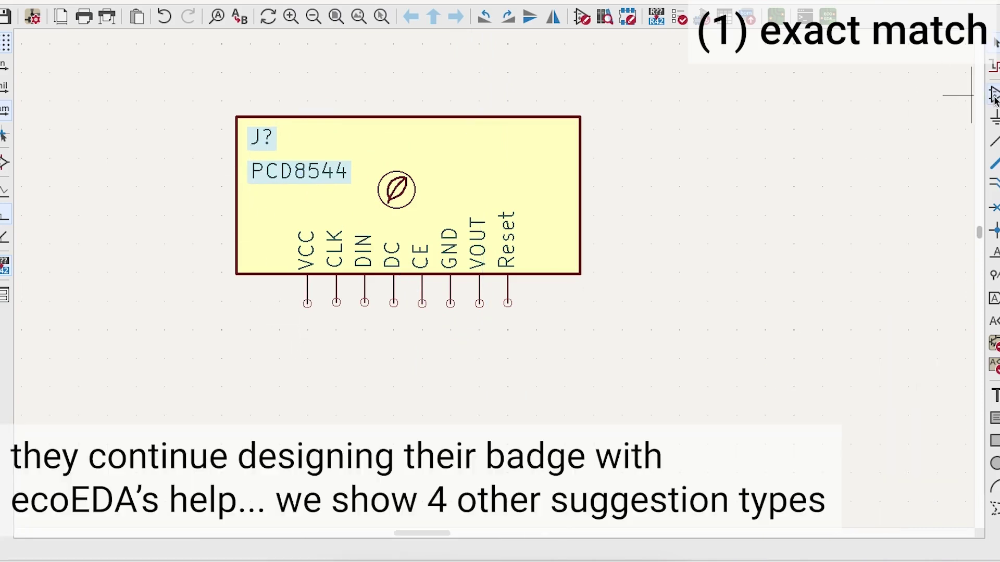
text(a3V3)
Step: Add a +3V3 power symbol left of the display and wire it to VCC
key(Return)
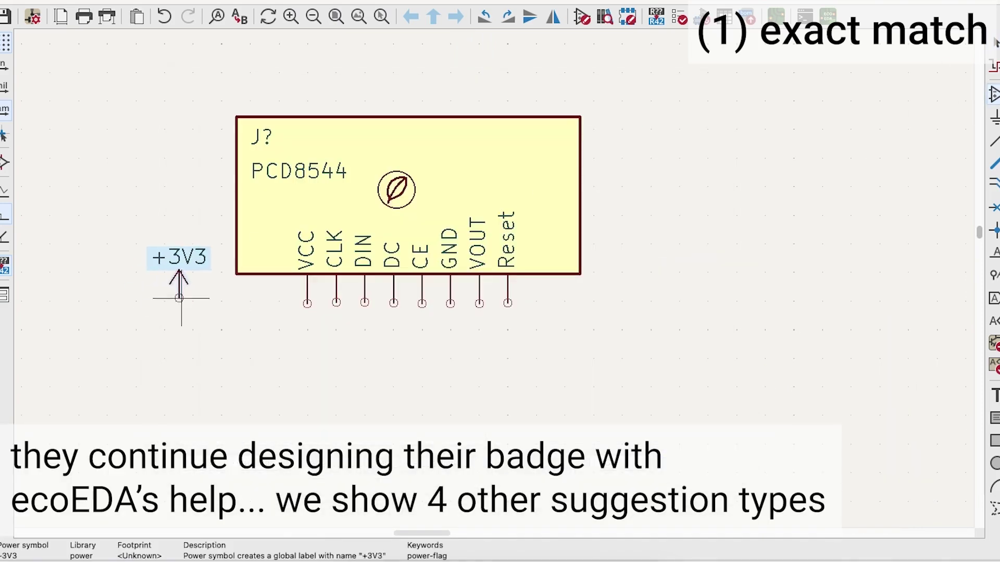
scroll(181, 297, up, 2)
click(486, 279)
key(w)
click(725, 283)
scroll(770, 289, down, 2)
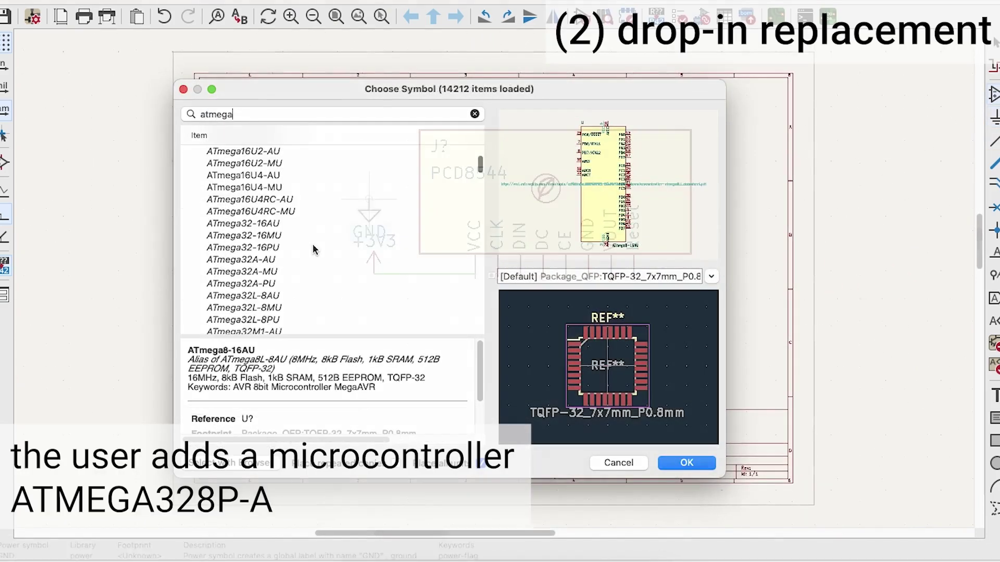
scroll(313, 239, down, 5)
scroll(313, 239, down, 5)
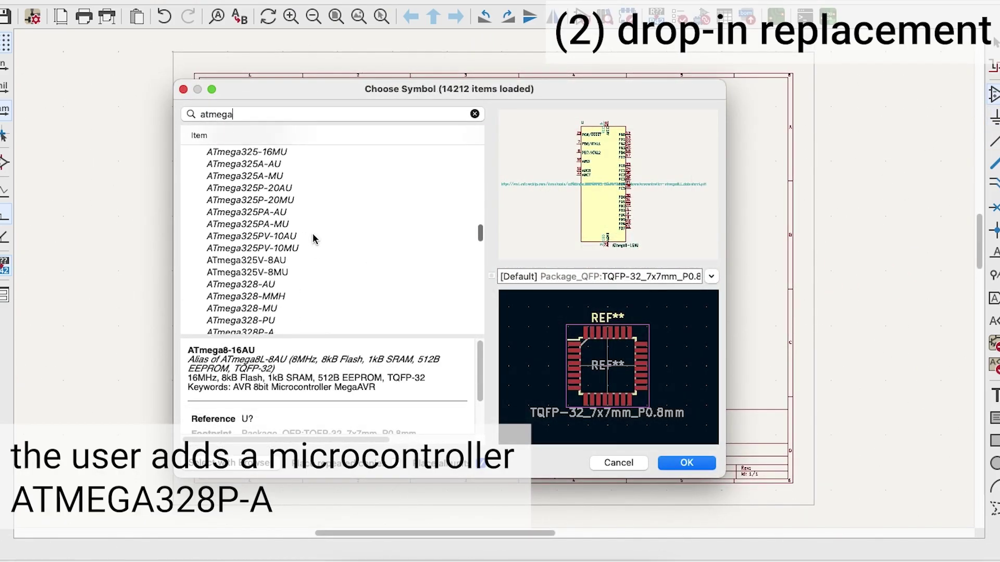
scroll(313, 240, down, 2)
Step: Place the ATMEGA328P-A as U1 right of the display and review its drop-in suggestion
click(258, 252)
key(Return)
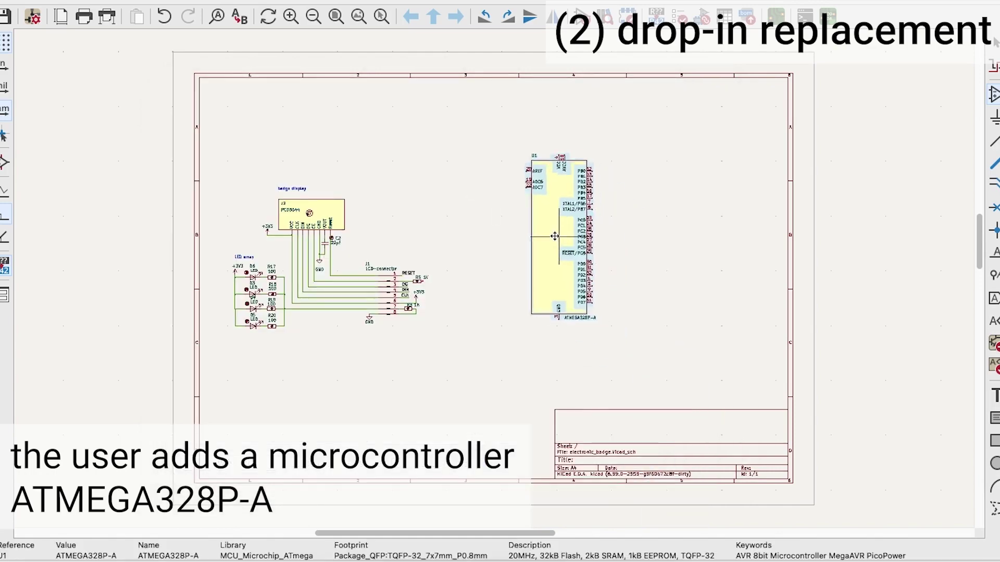
click(554, 236)
scroll(575, 246, up, 3)
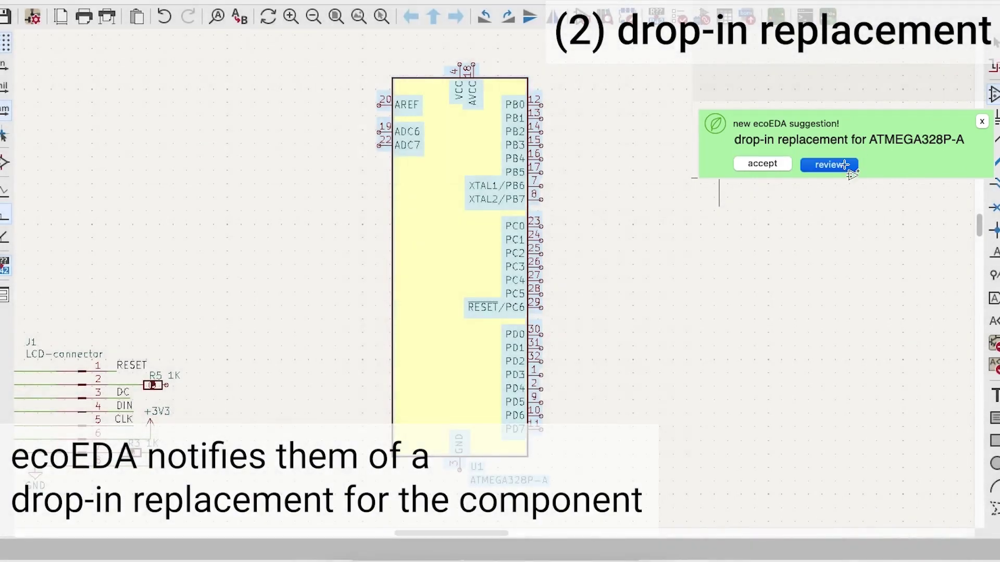
click(842, 164)
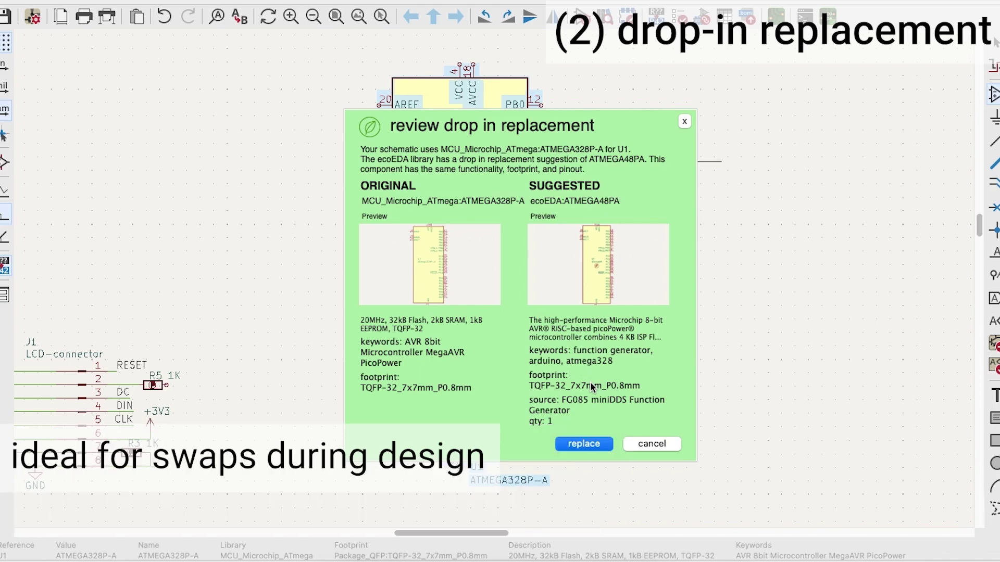
Step: Swap in the ATMEGA48PA drop-in replacement and draw a wire from R5 toward PD2
click(584, 444)
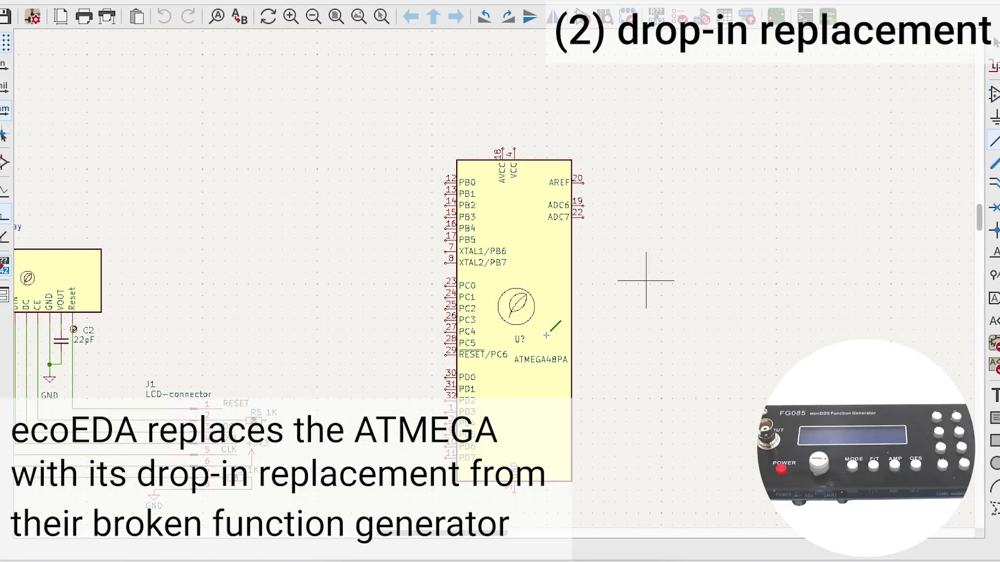
scroll(648, 279, up, 3)
click(488, 278)
click(721, 240)
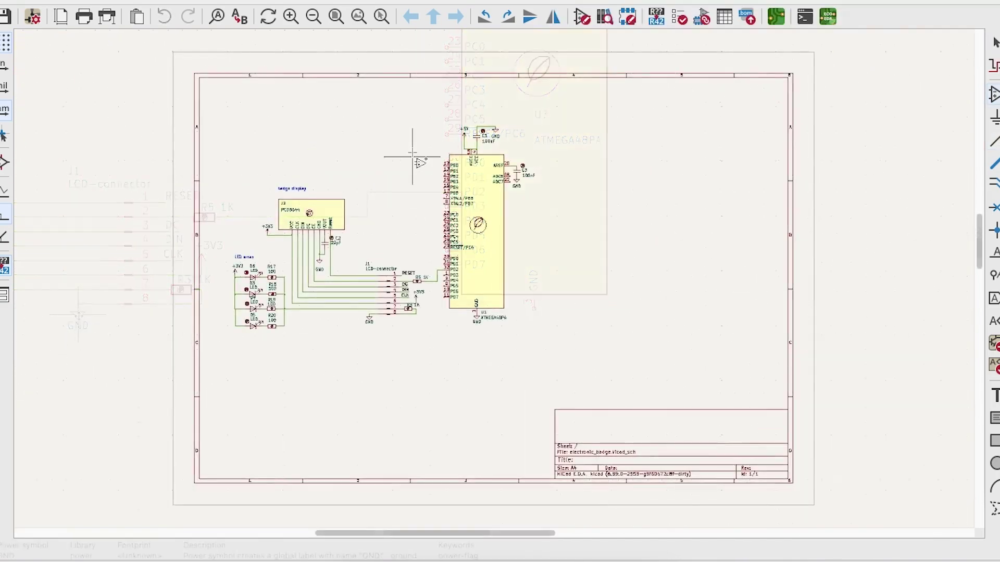
scroll(247, 207, down, 10)
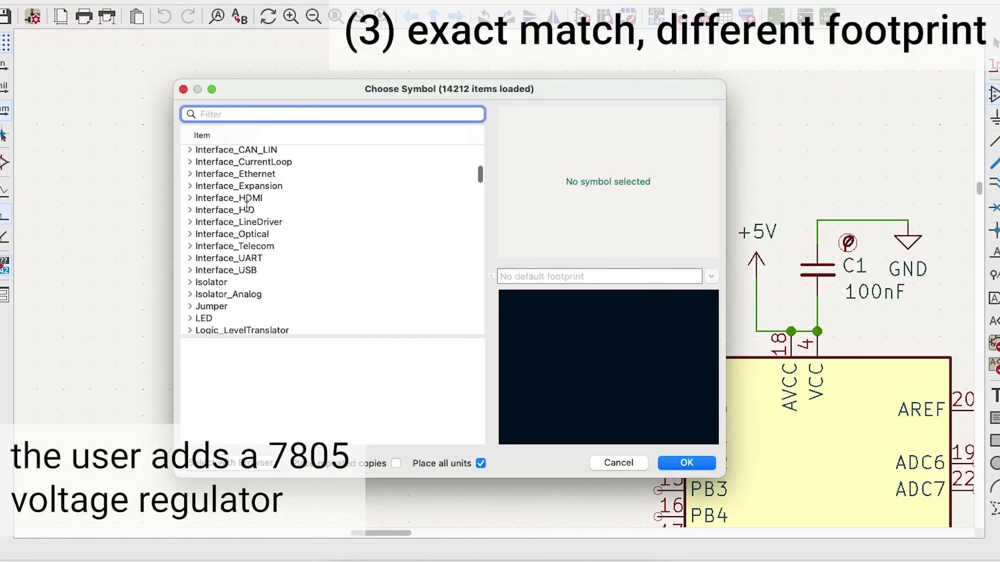
scroll(247, 207, down, 10)
scroll(247, 206, down, 10)
Step: Place a 7805 regulator from Regulator_Linear as U2 and review its footprint suggestion
double_click(235, 276)
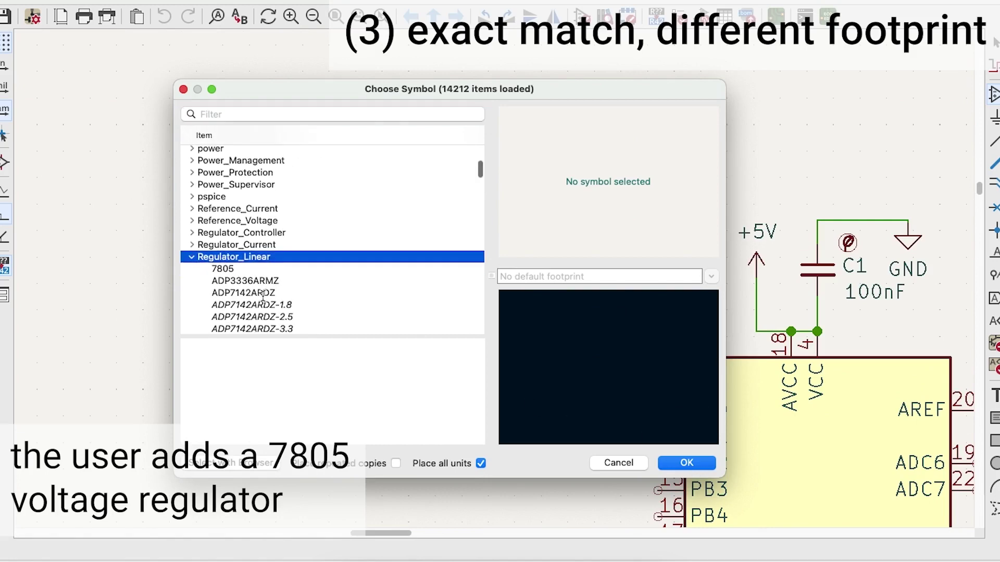
double_click(223, 269)
click(460, 246)
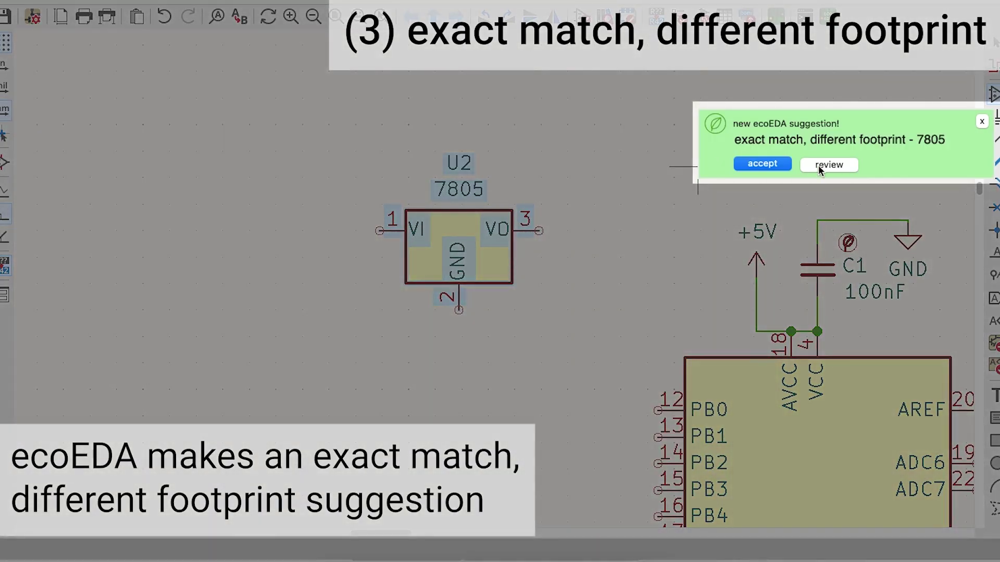
click(828, 165)
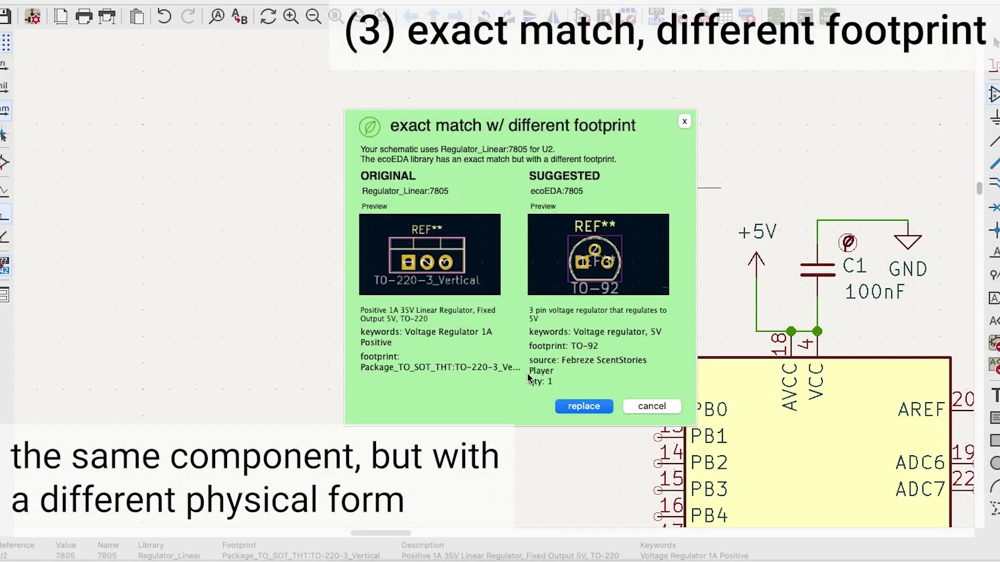
Step: Swap in the reused TO-92 7805 and attach a GND symbol to its ground pin
click(584, 406)
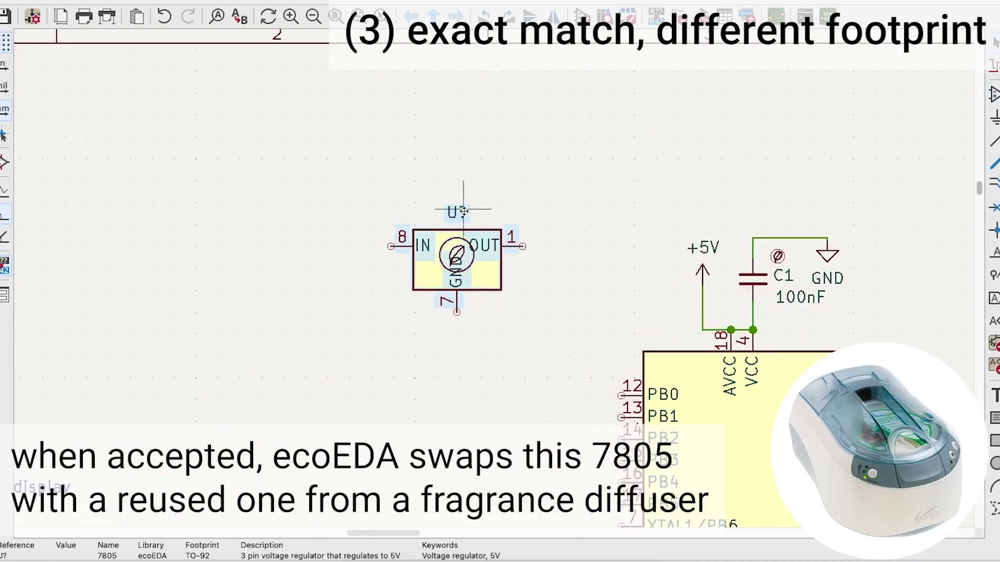
click(457, 313)
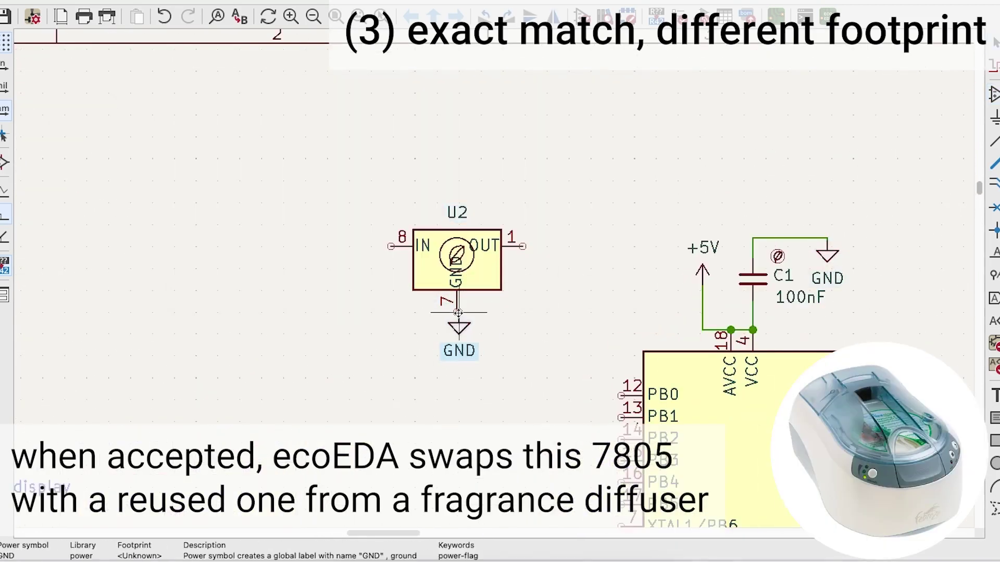
key(a)
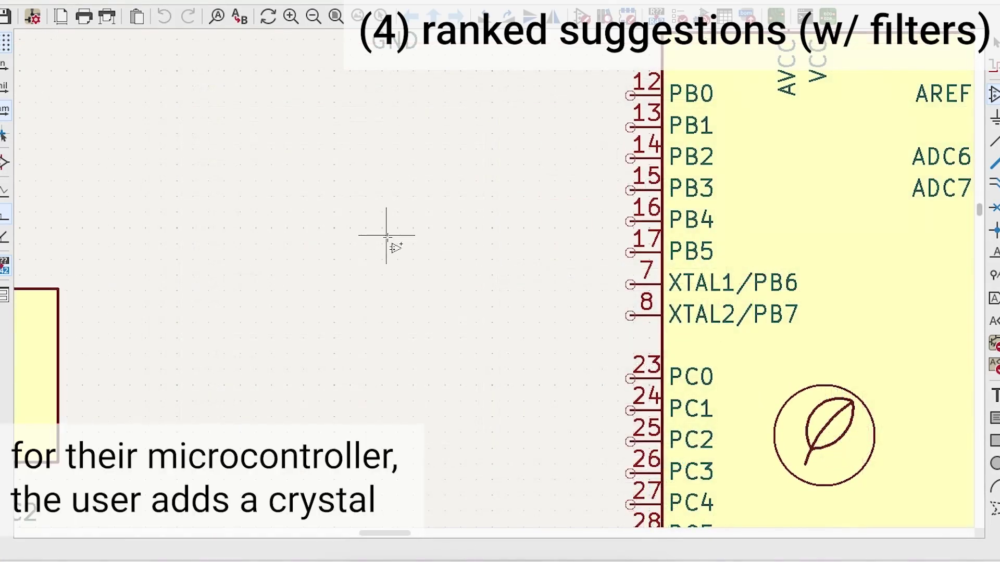
text(acry)
Step: Add a Crystal_GND24 symbol and set its value to 16MHz
double_click(297, 251)
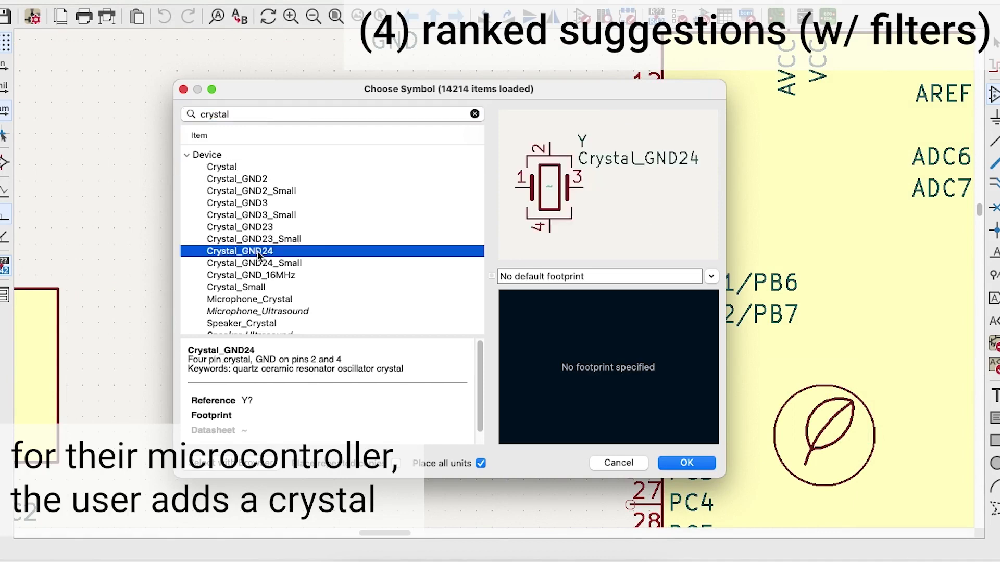
click(395, 247)
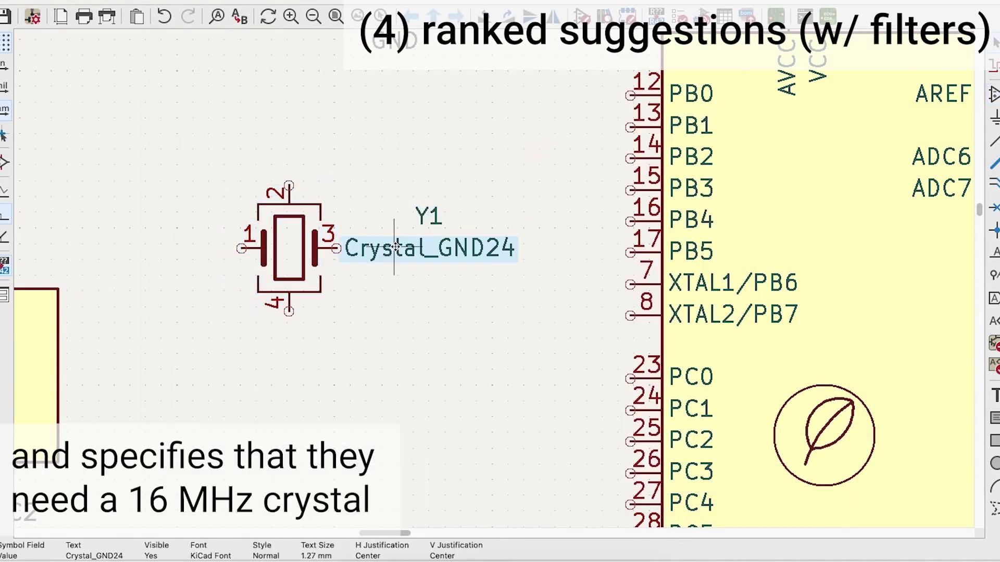
double_click(396, 248)
text(16MHz)
key(Return)
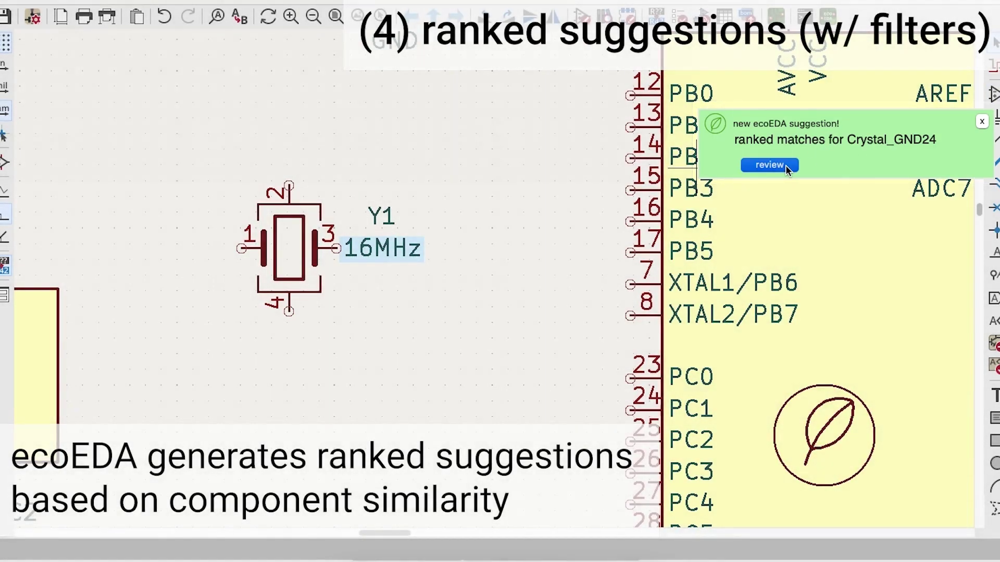
Step: List all ecoEDA crystal suggestions, ranked by value distance and filtered to SMD parts
click(785, 165)
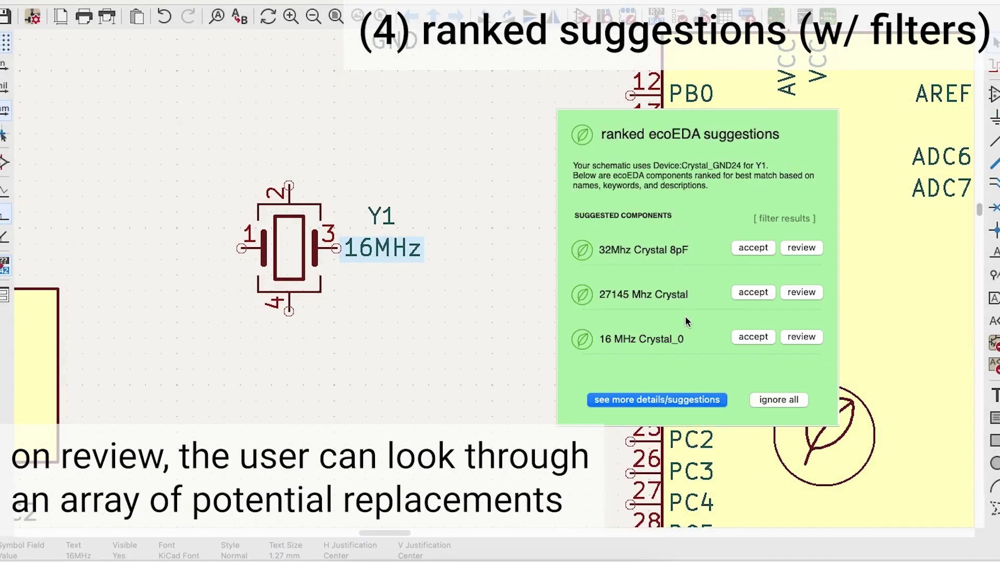
click(682, 400)
click(708, 199)
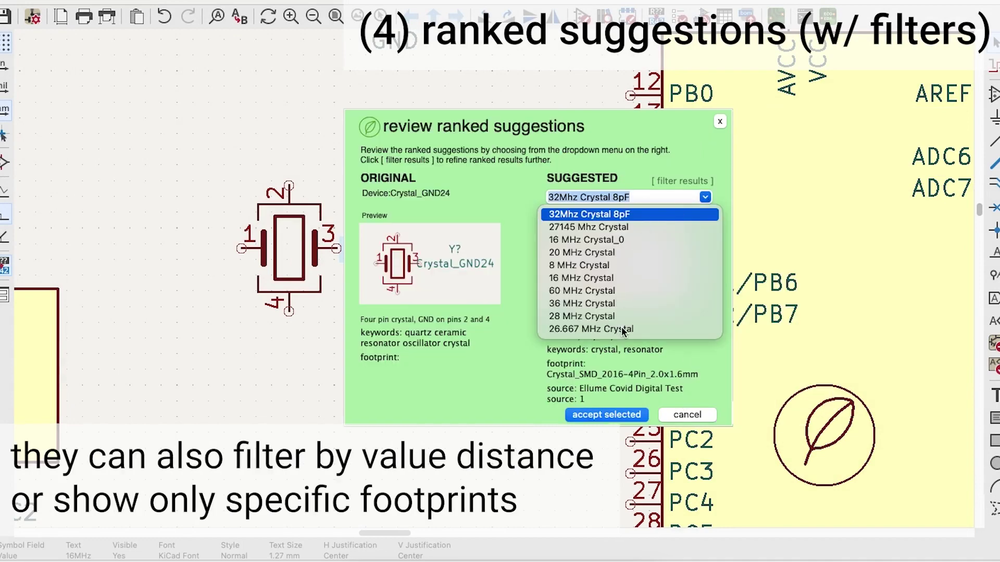
click(678, 180)
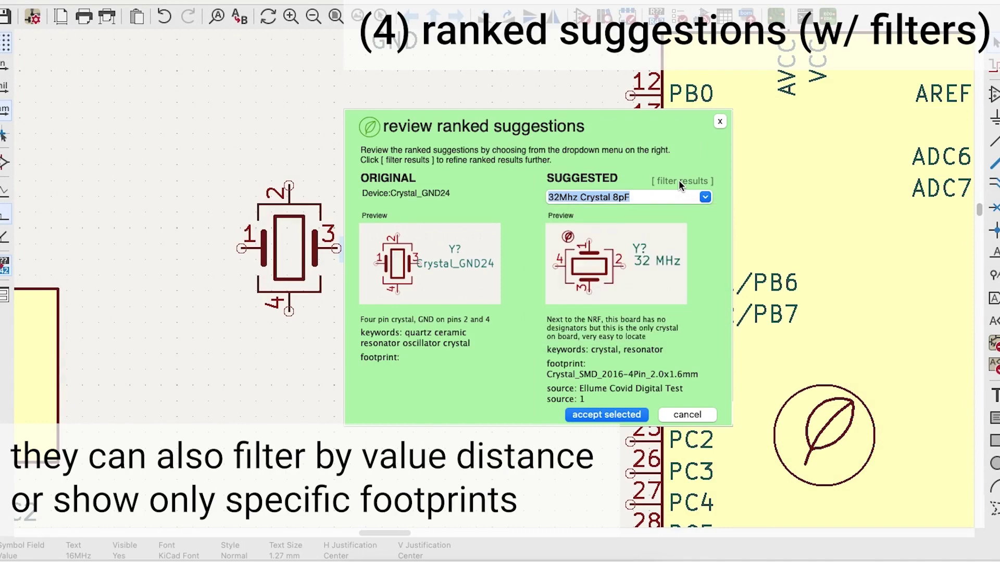
click(625, 220)
click(625, 246)
click(667, 280)
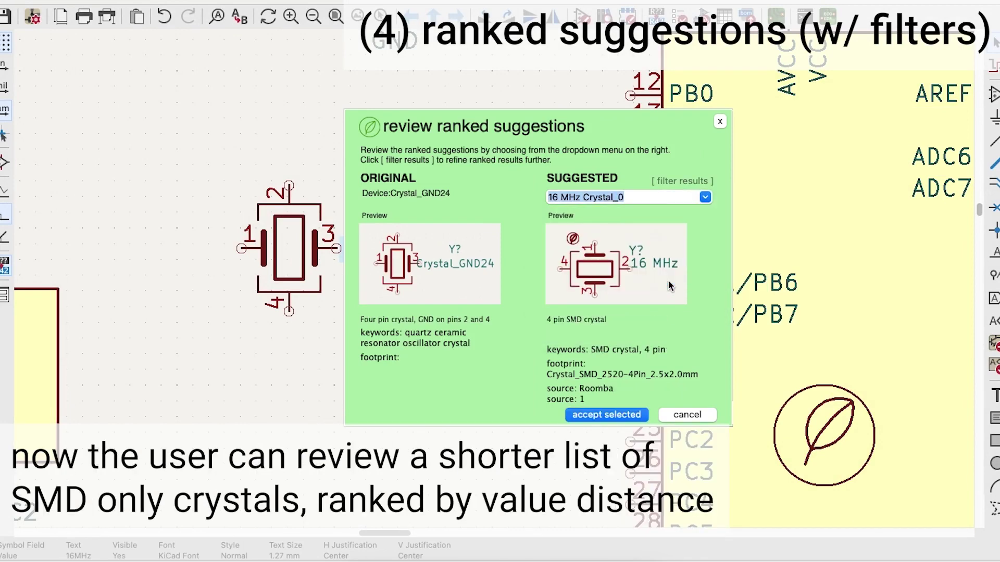
Step: Accept the reused 16 MHz Crystal_0 from the filtered suggestions
click(703, 200)
click(705, 198)
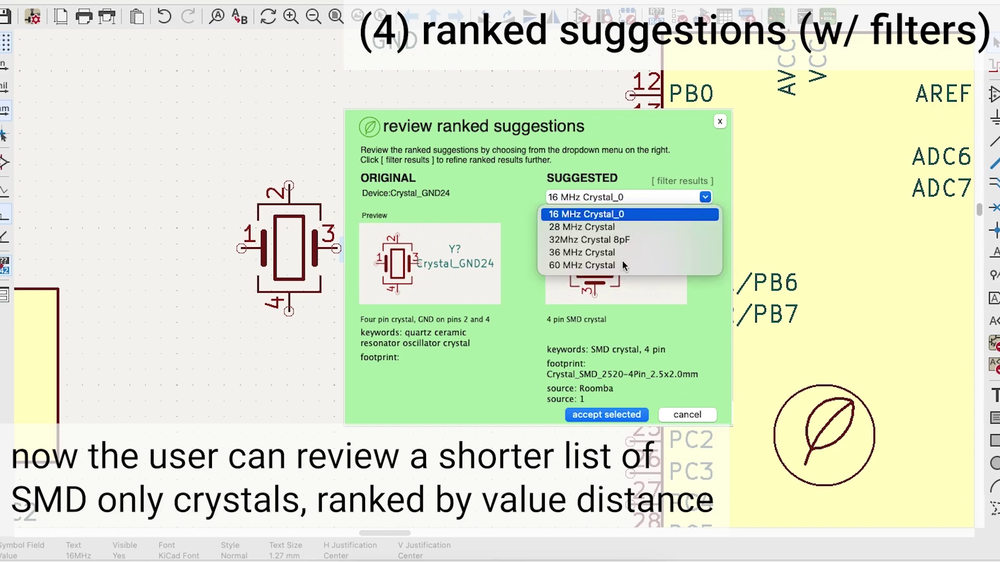
click(705, 198)
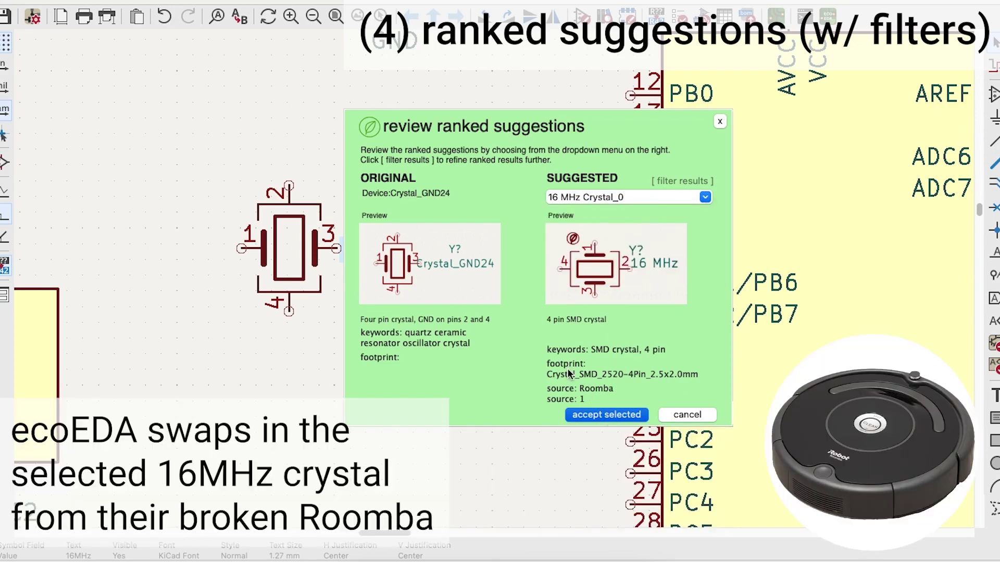
key(Return)
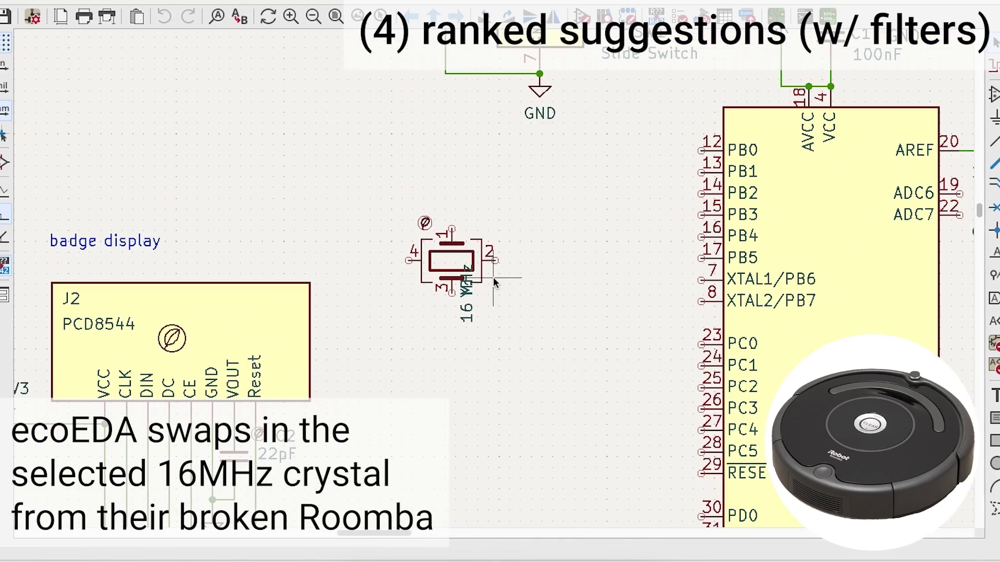
click(458, 266)
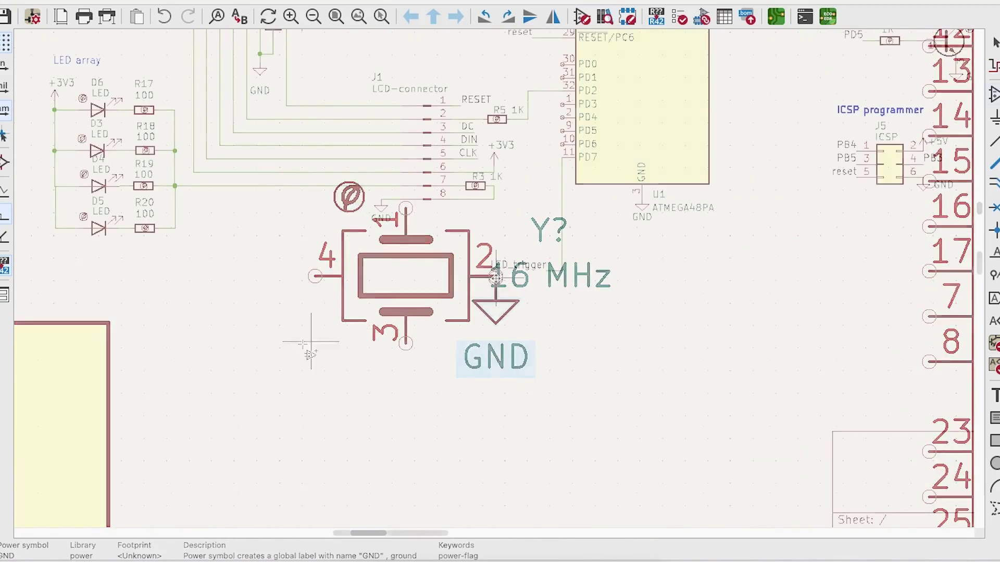
Step: Add the 74AHCT125 level-shifter from the 74xx library to the schematic
click(265, 355)
click(188, 212)
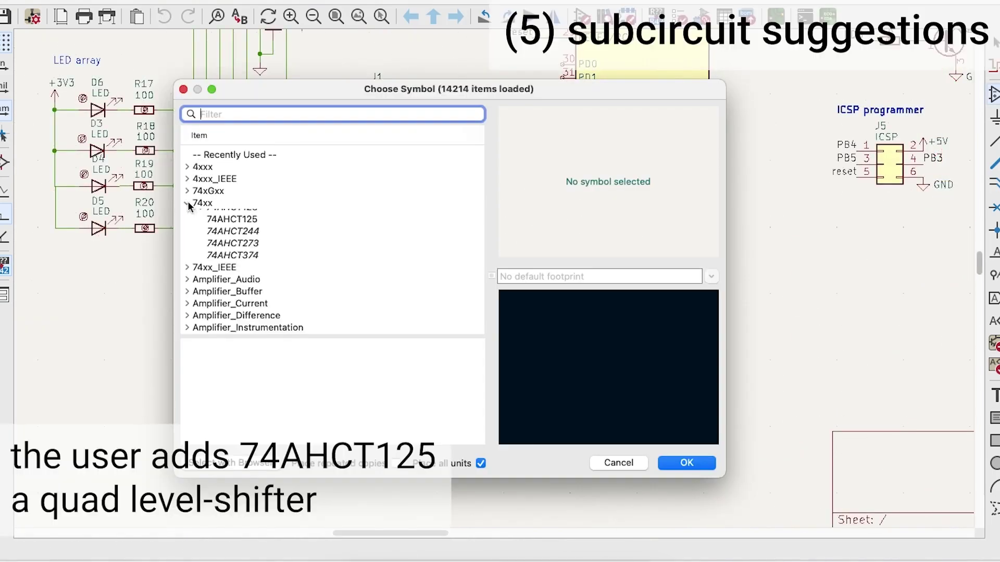
scroll(247, 262, down, 2)
scroll(247, 262, down, 2)
click(242, 225)
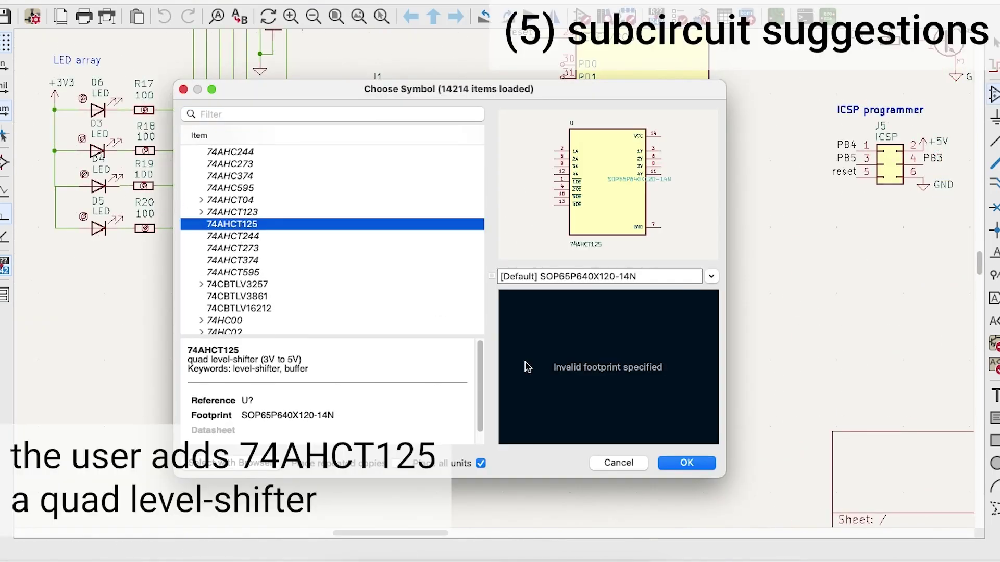
click(684, 465)
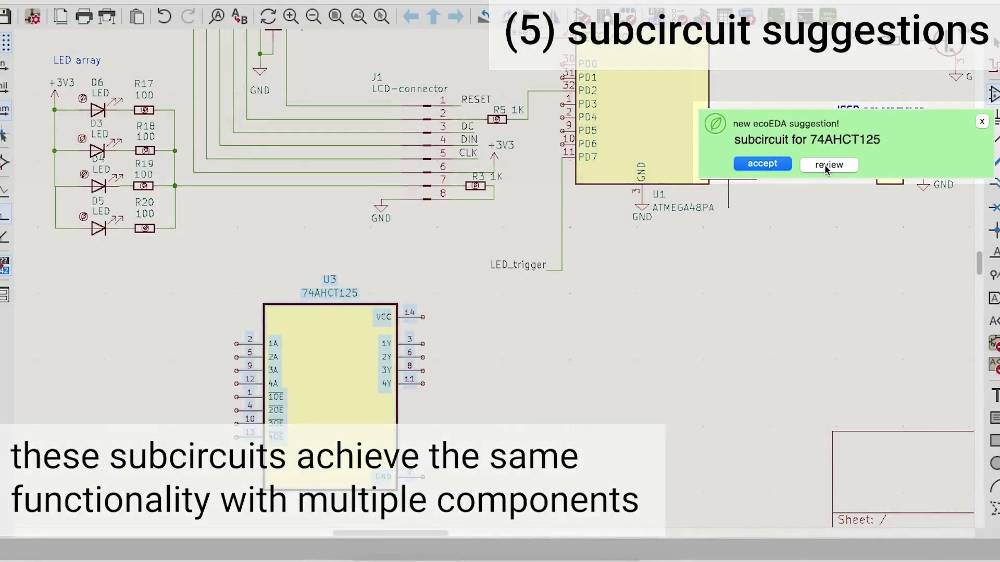
Step: Replace U3 with the reused four-BC107 transistor subcircuit and place it on the sheet
click(827, 164)
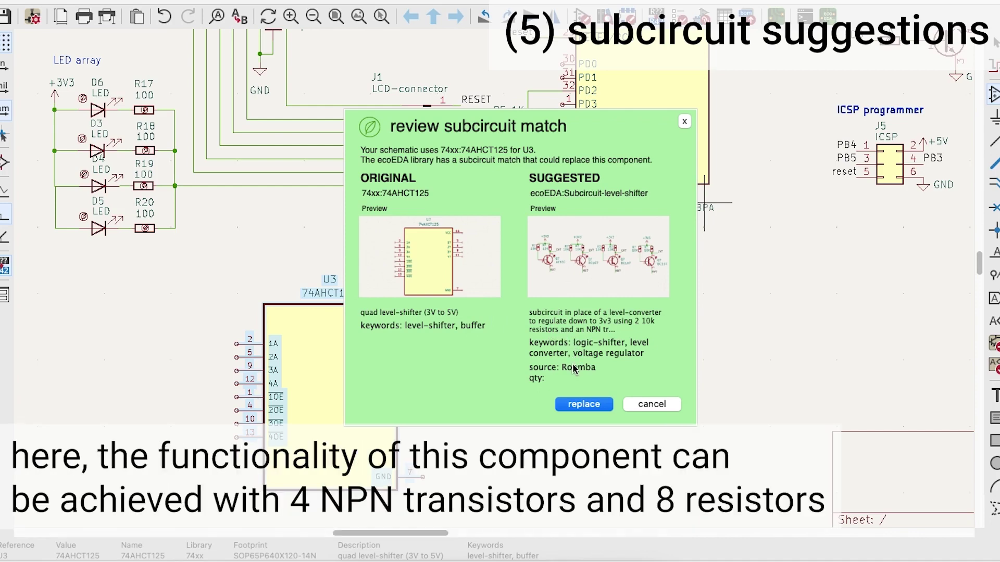
click(585, 407)
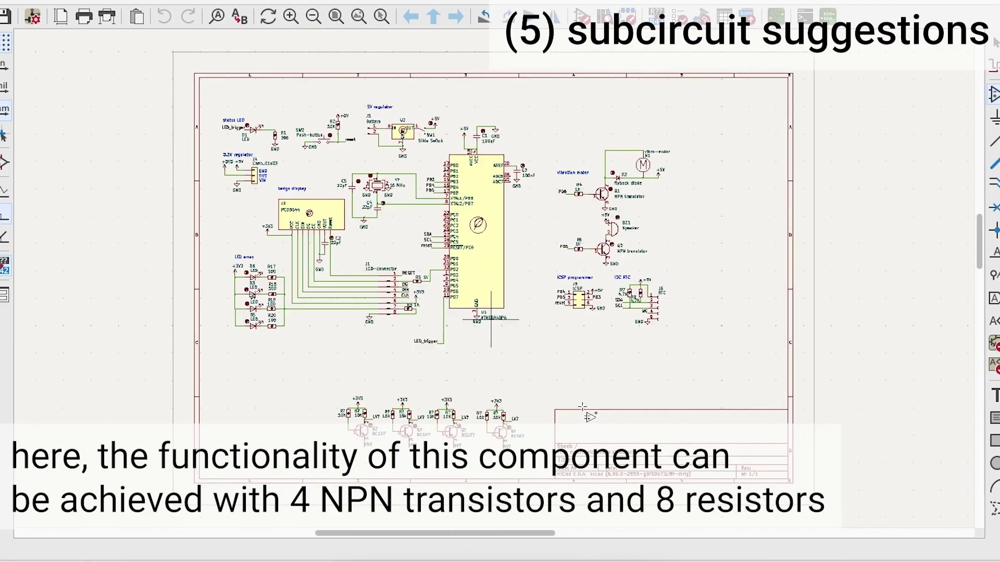
scroll(586, 414, up, 2)
scroll(493, 278, up, 2)
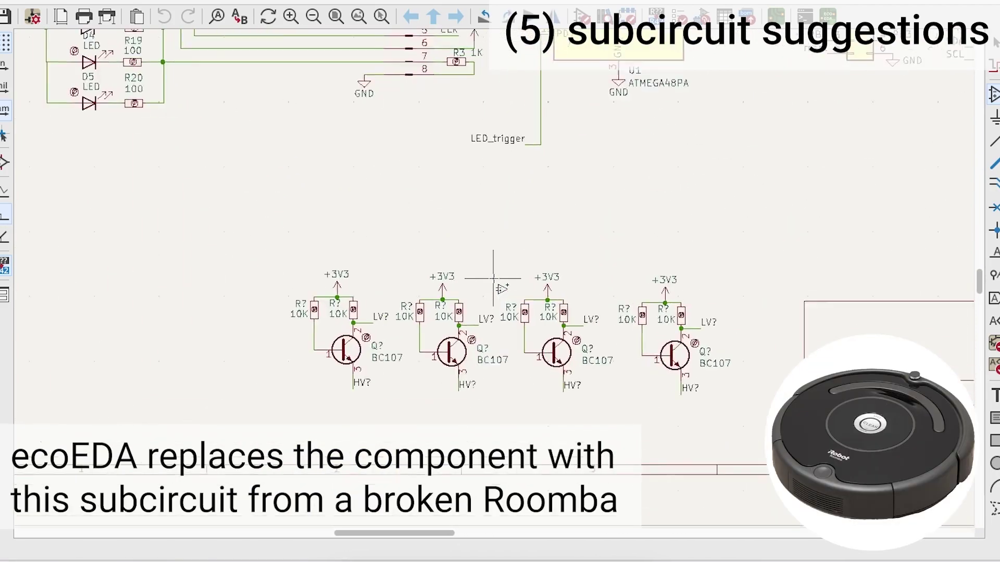
scroll(494, 277, up, 1)
scroll(494, 278, up, 1)
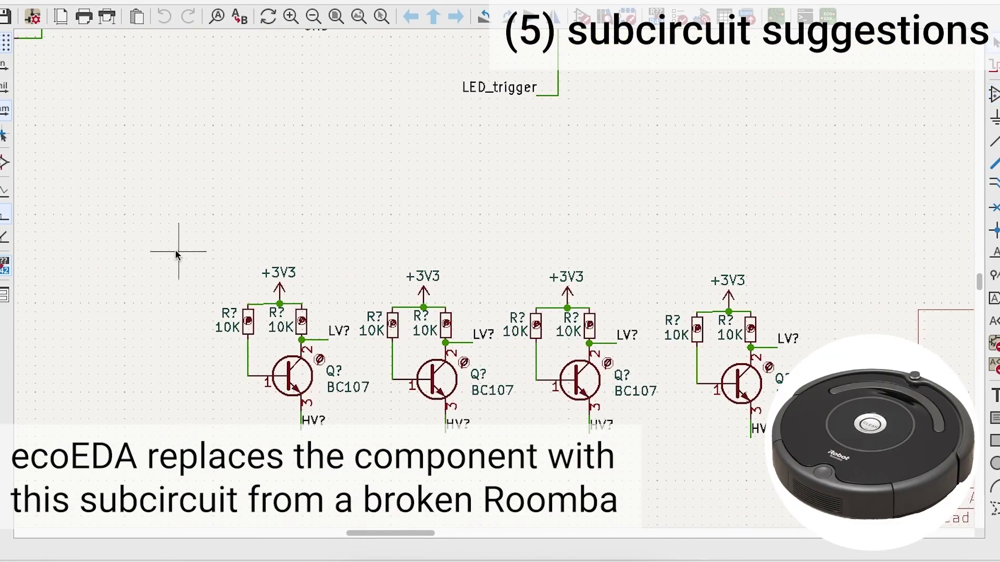
click(251, 349)
scroll(187, 111, up, 2)
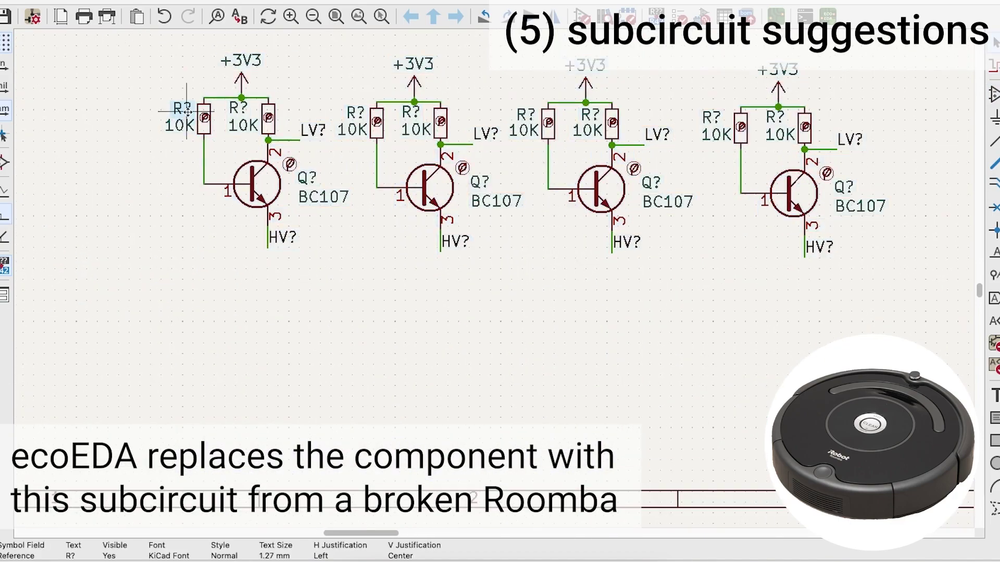